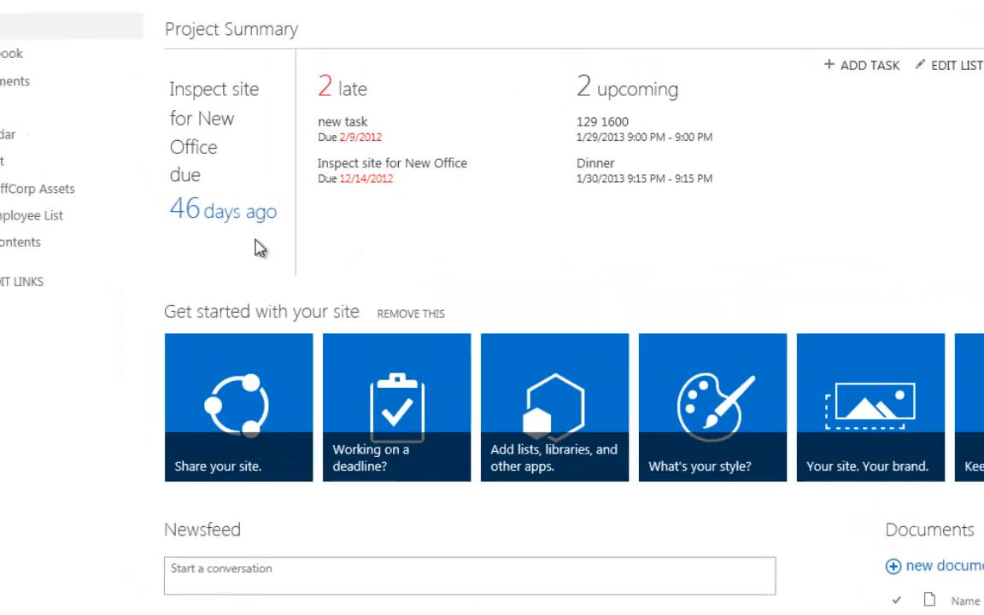
Step: Add the organization's Mobile Entrée app to the RuffCorp site from its app details and trust it
{"action": "left_click", "coordinate": [24, 252]}
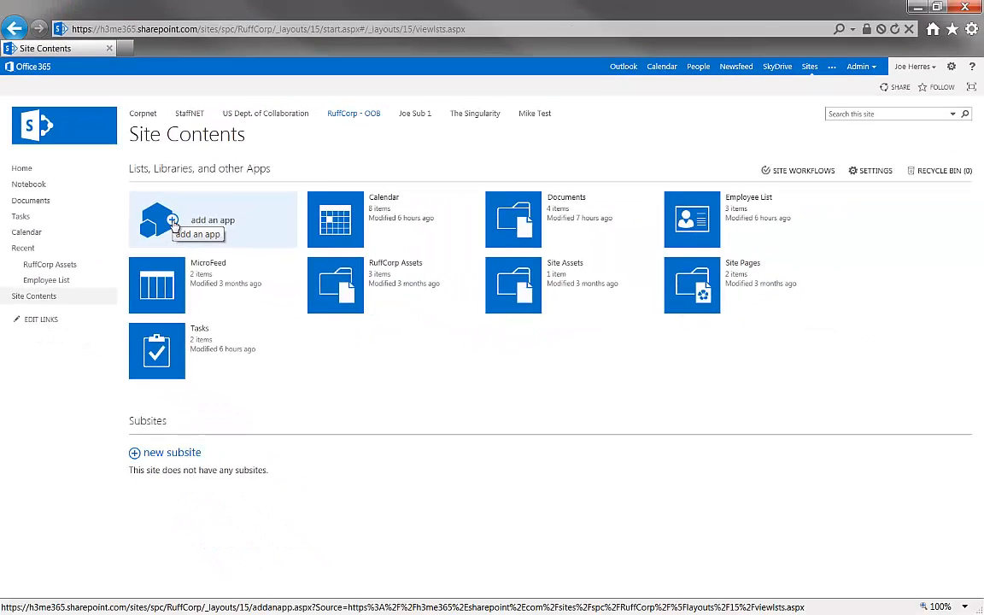
{"action": "left_click", "coordinate": [292, 175]}
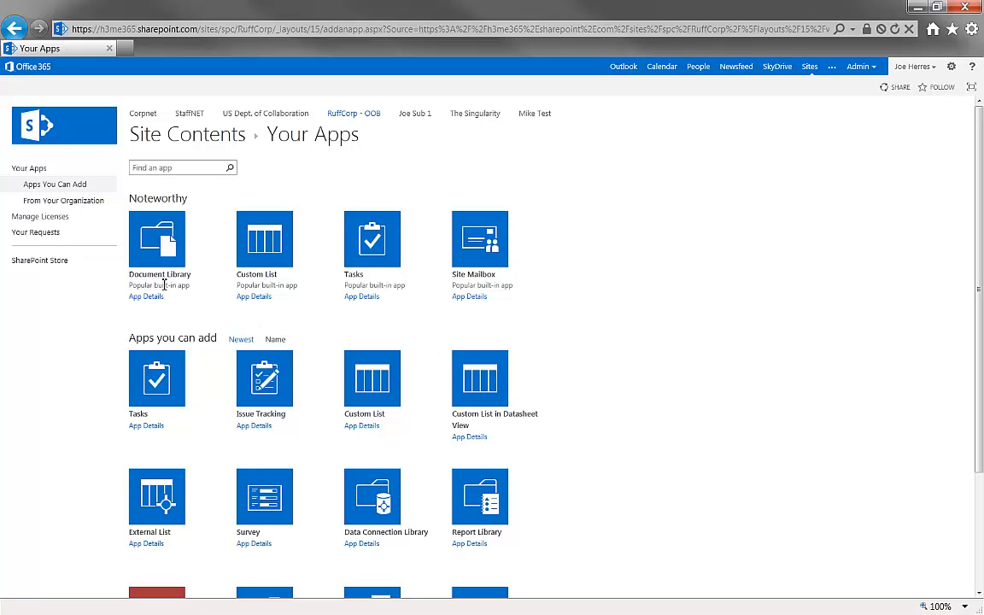
{"action": "left_click", "coordinate": [52, 200]}
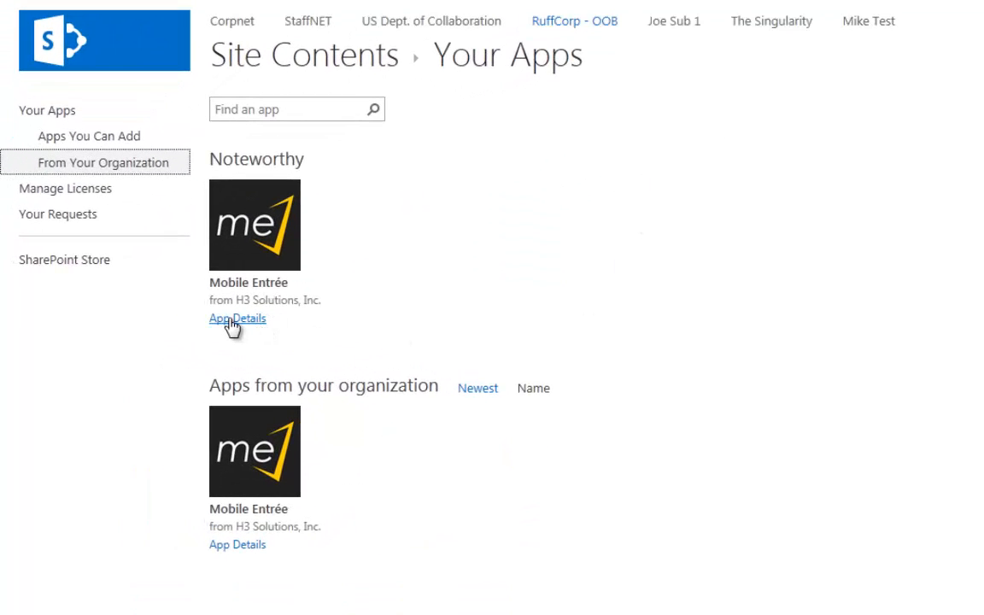
{"action": "left_click", "coordinate": [231, 322]}
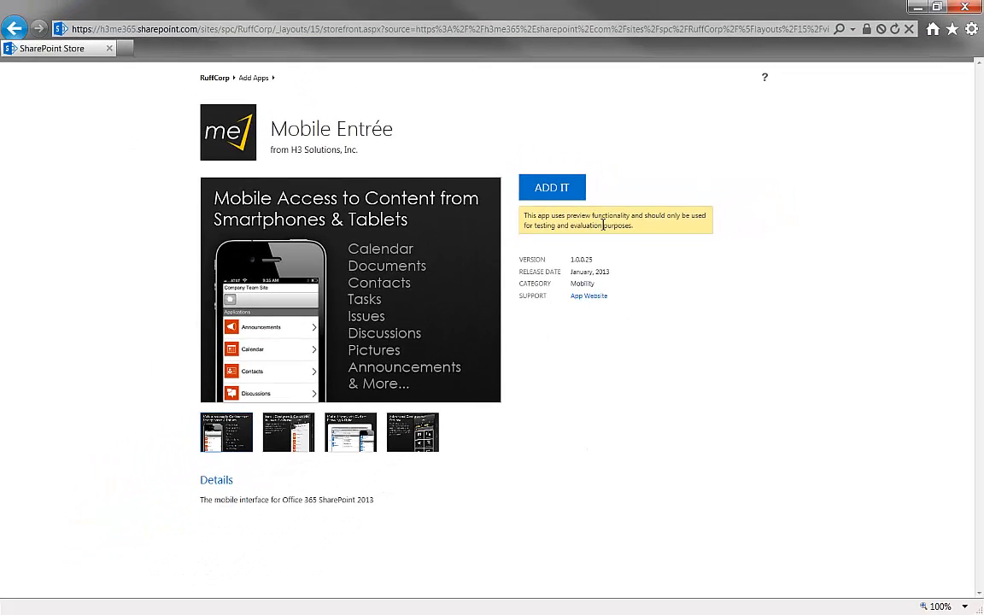
{"action": "left_click", "coordinate": [550, 192]}
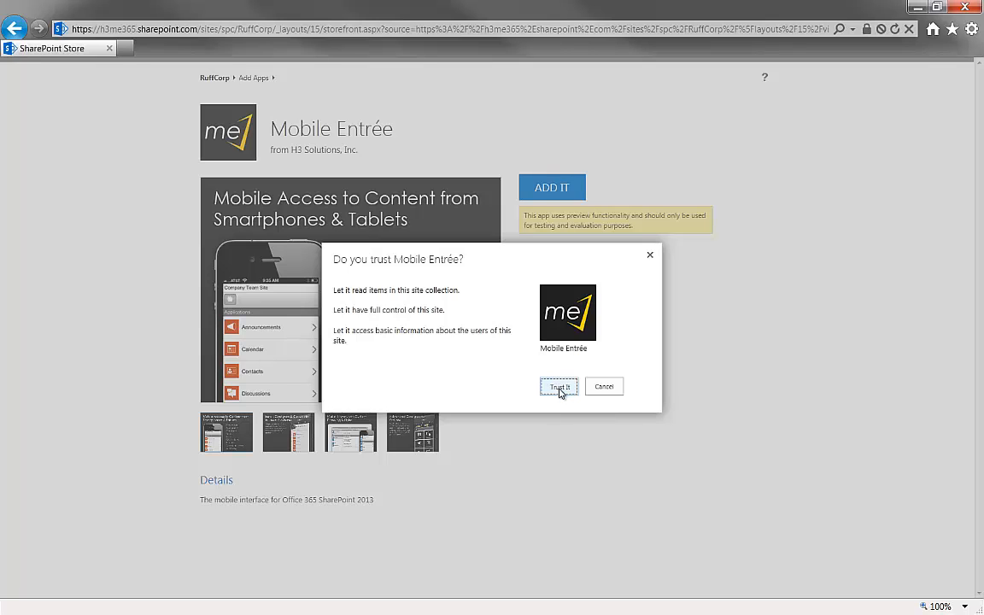
{"action": "left_click", "coordinate": [561, 389]}
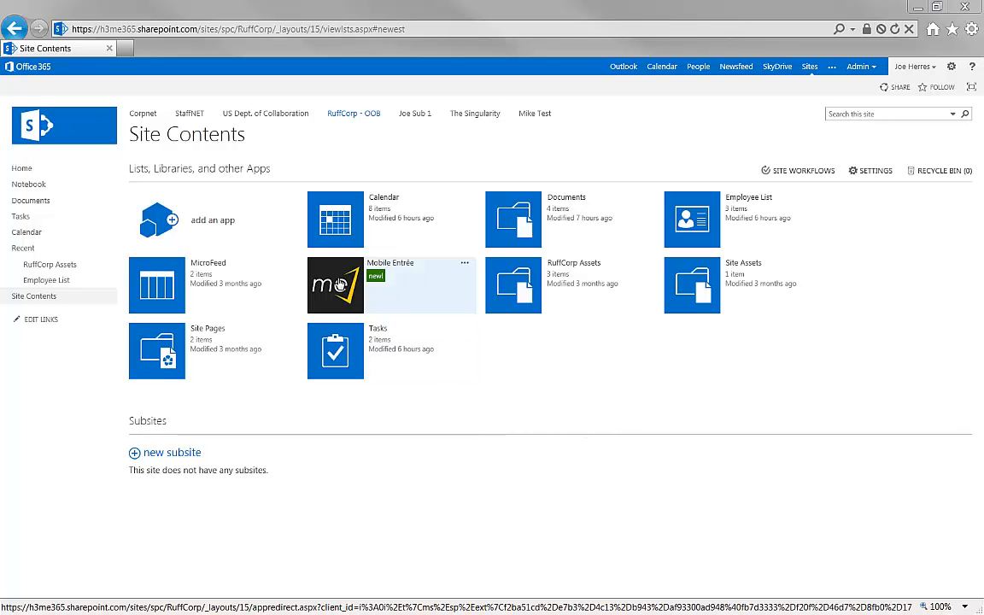
Step: Launch Mobile Entrée and select Calendar, Documents, Employee List and Tasks for the mobile interface, completing the app selection
{"action": "left_click", "coordinate": [339, 285]}
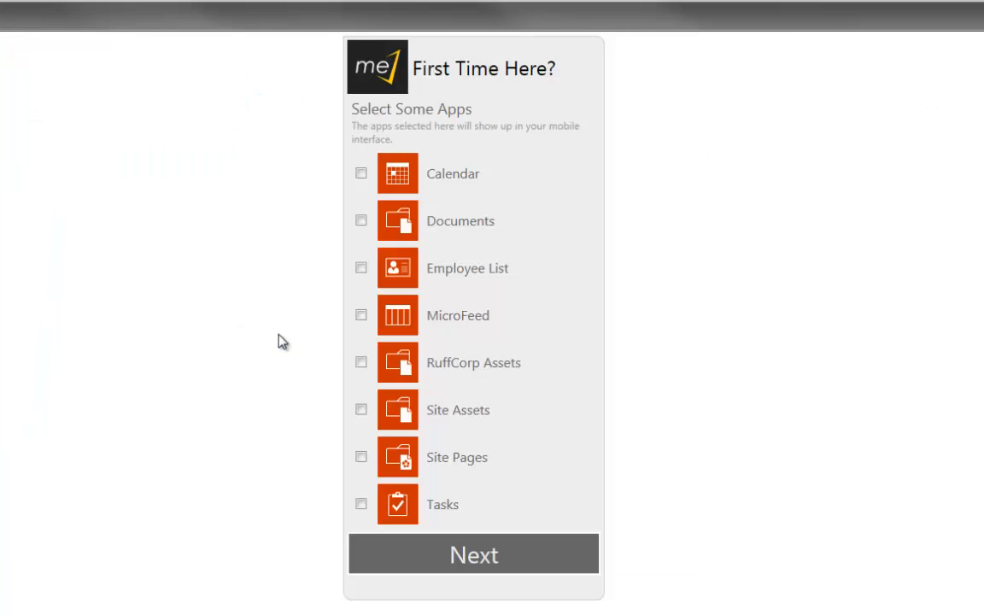
{"action": "left_click", "coordinate": [404, 174]}
{"action": "left_click", "coordinate": [396, 273]}
{"action": "left_click", "coordinate": [403, 224]}
{"action": "left_click", "coordinate": [405, 518]}
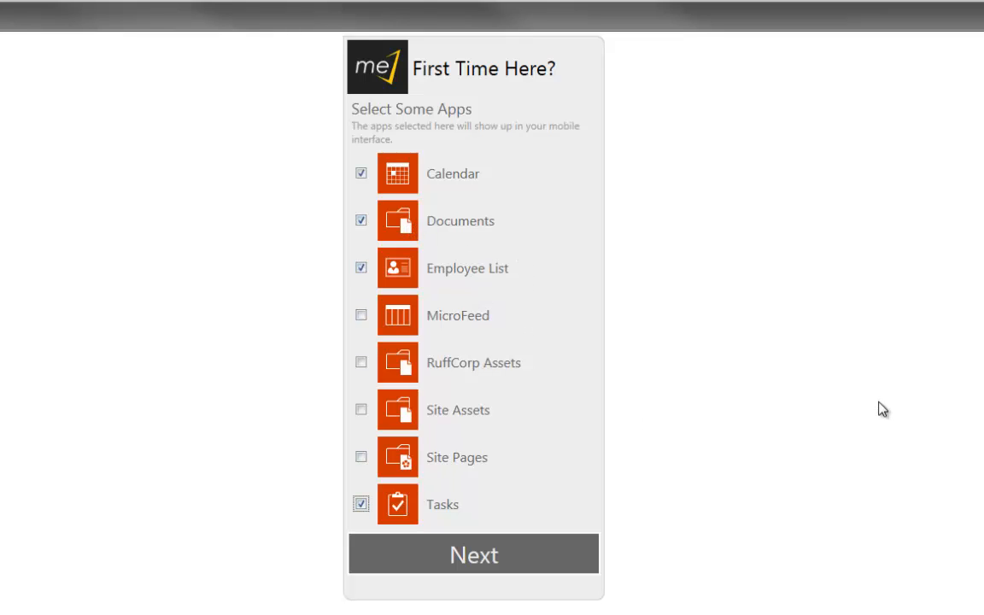
{"action": "left_click", "coordinate": [484, 569]}
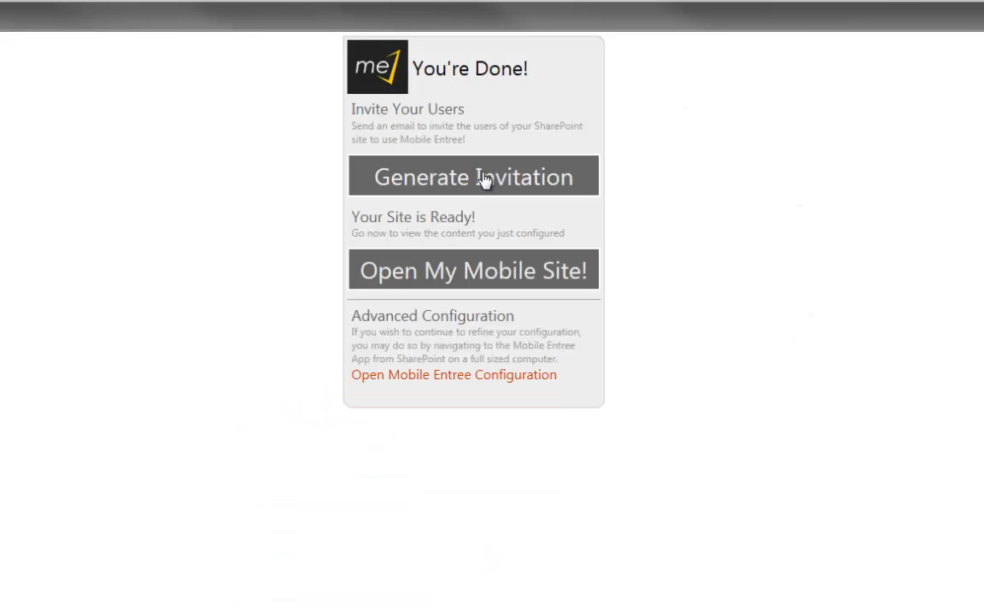
Step: Generate the user invitation for Mobile Entrée and bring the mirrored phone window into view
{"action": "left_click", "coordinate": [428, 178]}
{"action": "left_click_drag", "start_coordinate": [983, 21], "coordinate": [680, 21]}
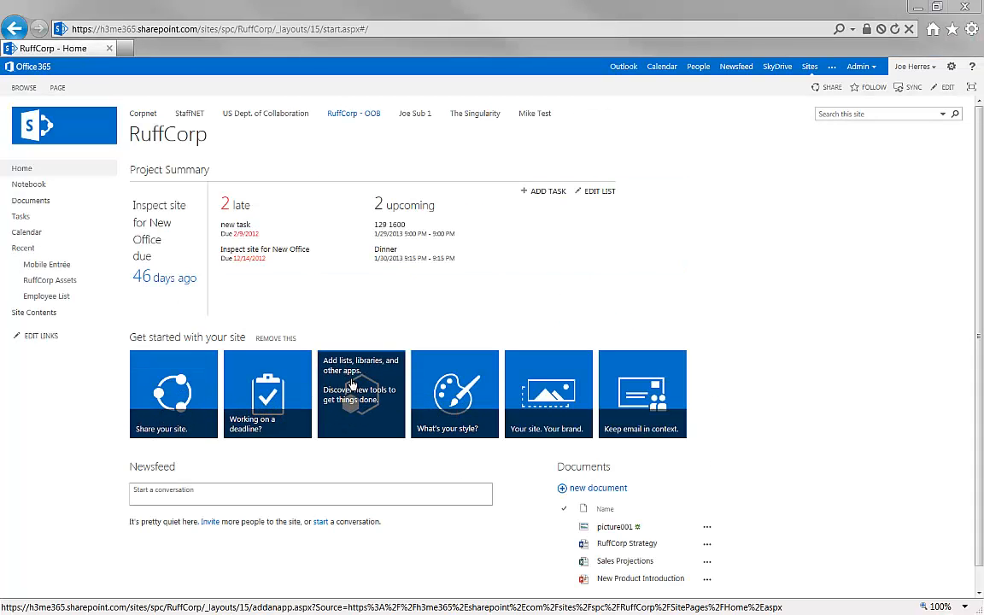
Step: Add an Announcements app named "Announcements" to the RuffCorp site
{"action": "left_click", "coordinate": [353, 384]}
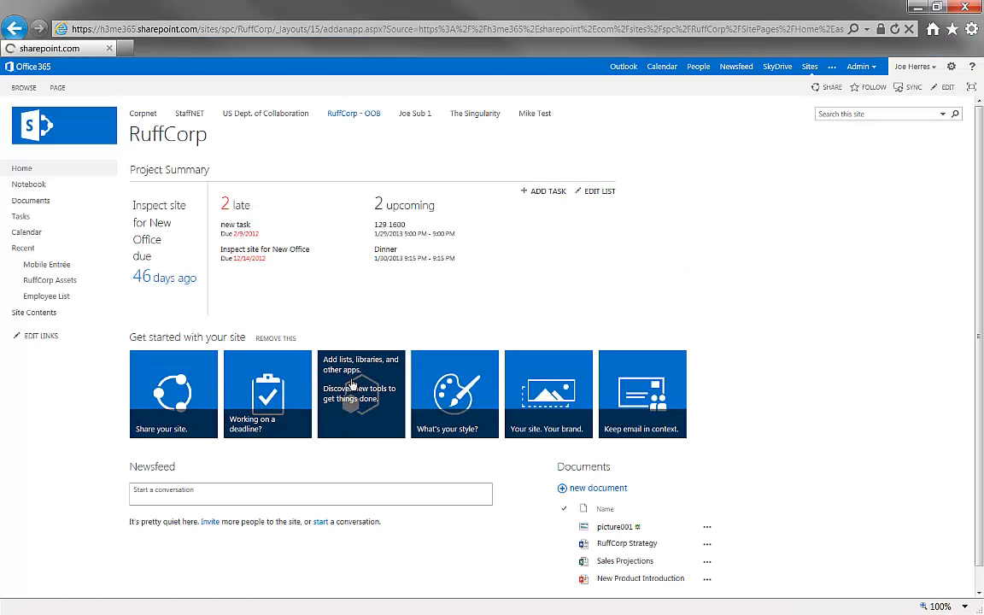
{"action": "scroll", "coordinate": [673, 332], "scroll_direction": "down", "scroll_amount": 3}
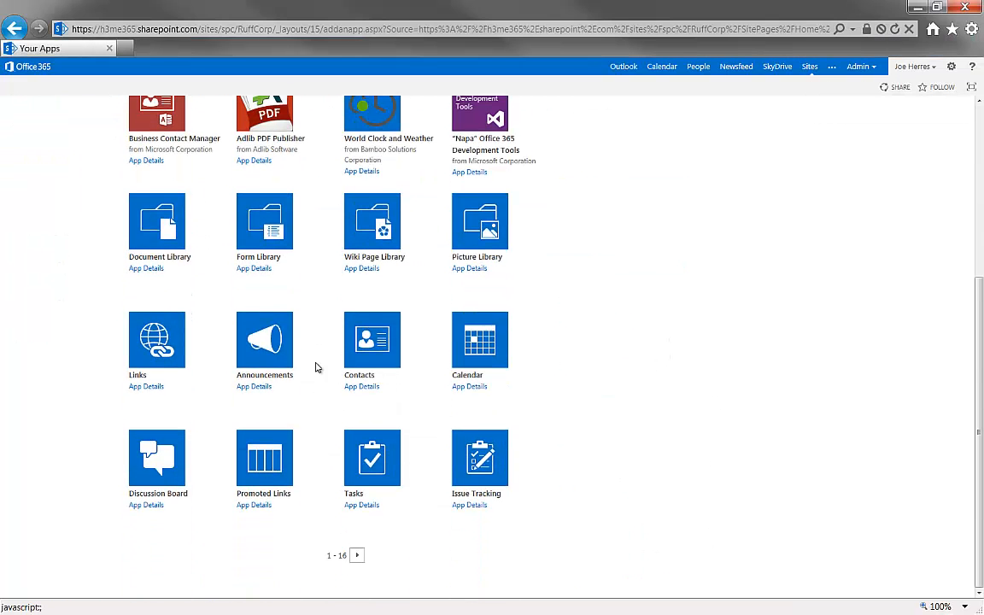
{"action": "left_click", "coordinate": [286, 331]}
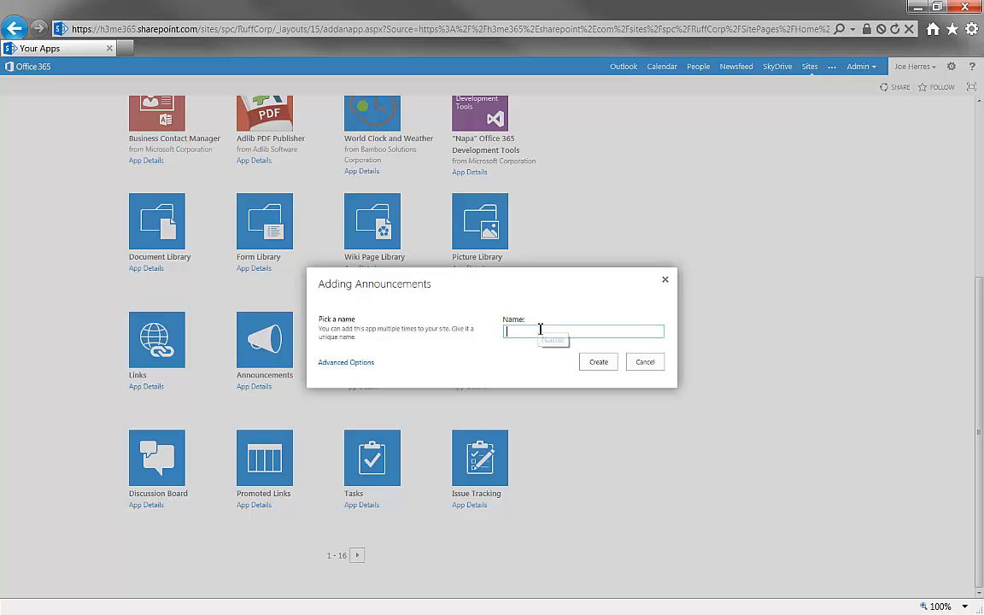
{"action": "type", "text": "Announcements"}
{"action": "left_click", "coordinate": [599, 363]}
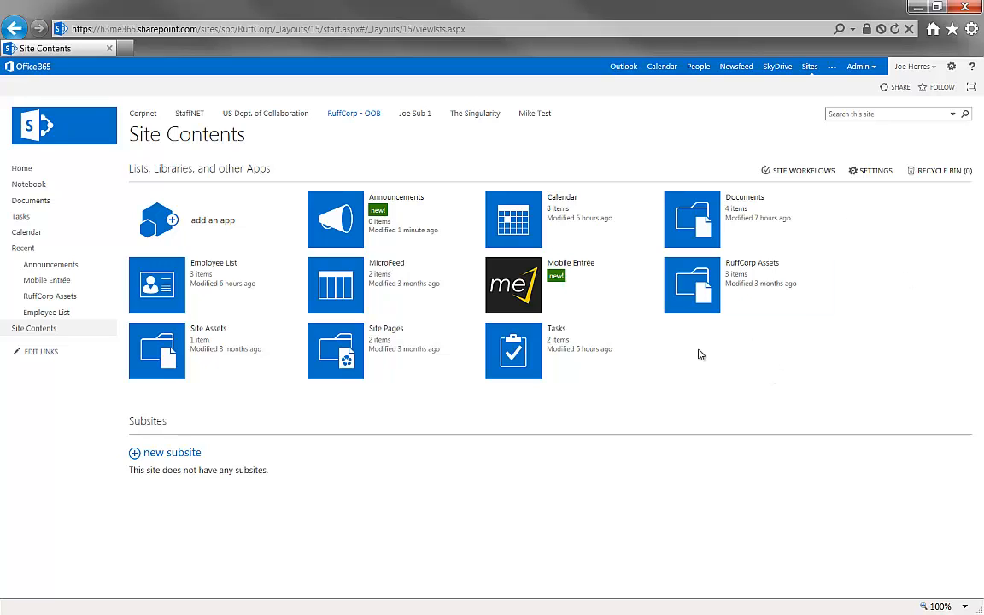
Step: Enable the Announcements list as SharePoint content in the Mobile Entrée configuration and save it
{"action": "left_click", "coordinate": [512, 284]}
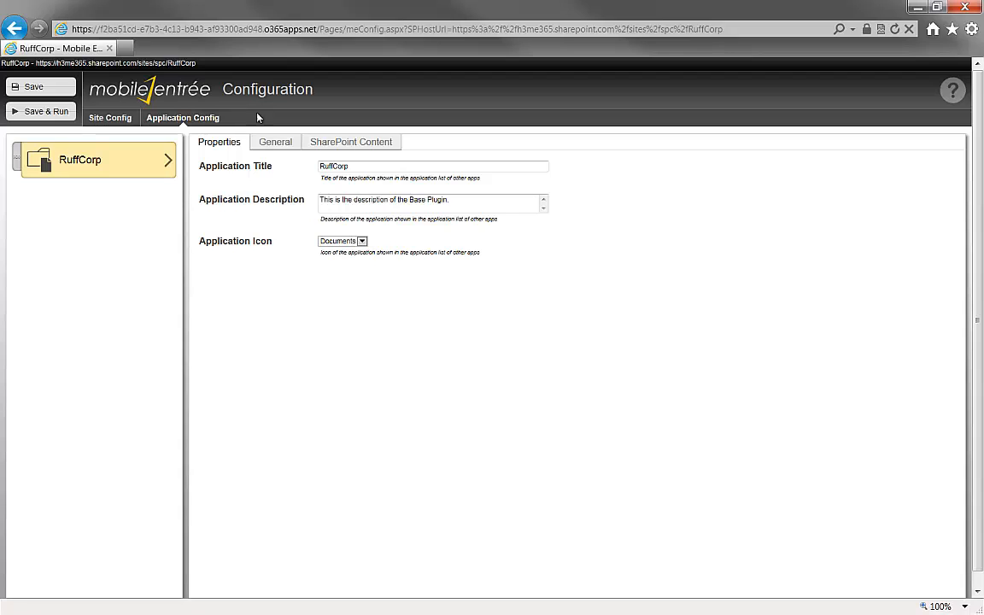
{"action": "left_click", "coordinate": [359, 147]}
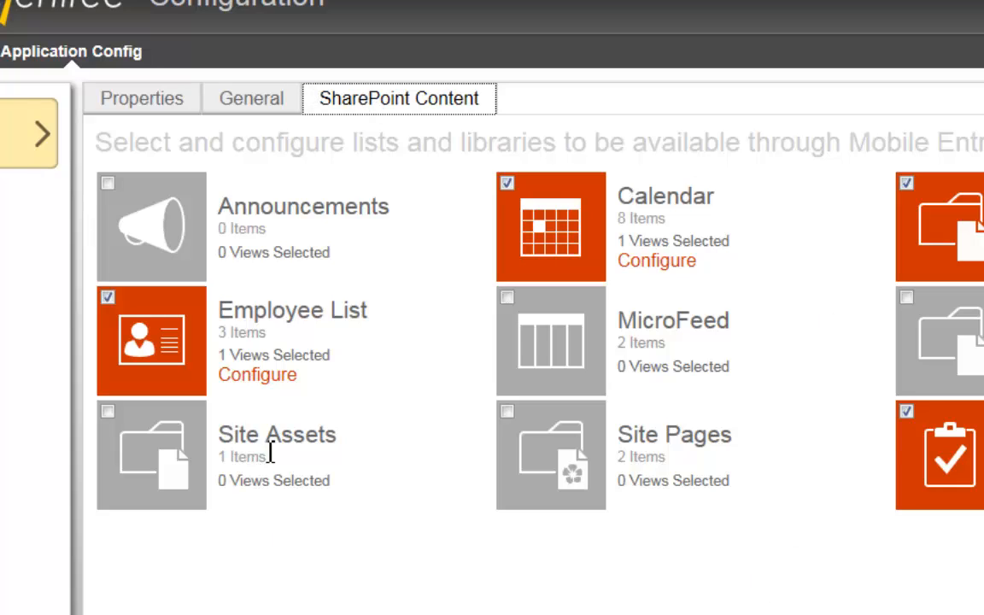
{"action": "left_click", "coordinate": [164, 227]}
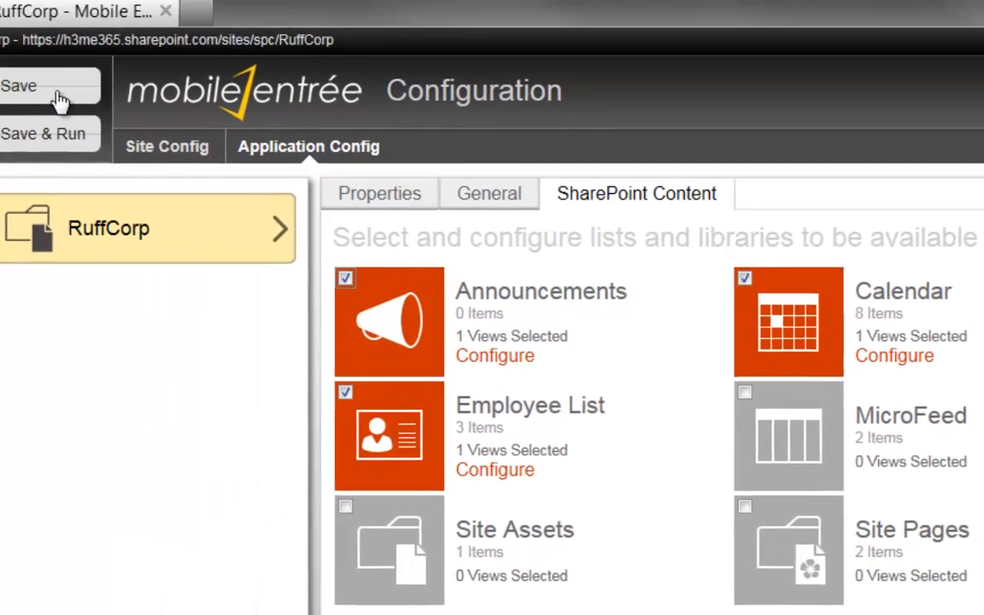
{"action": "left_click", "coordinate": [59, 92]}
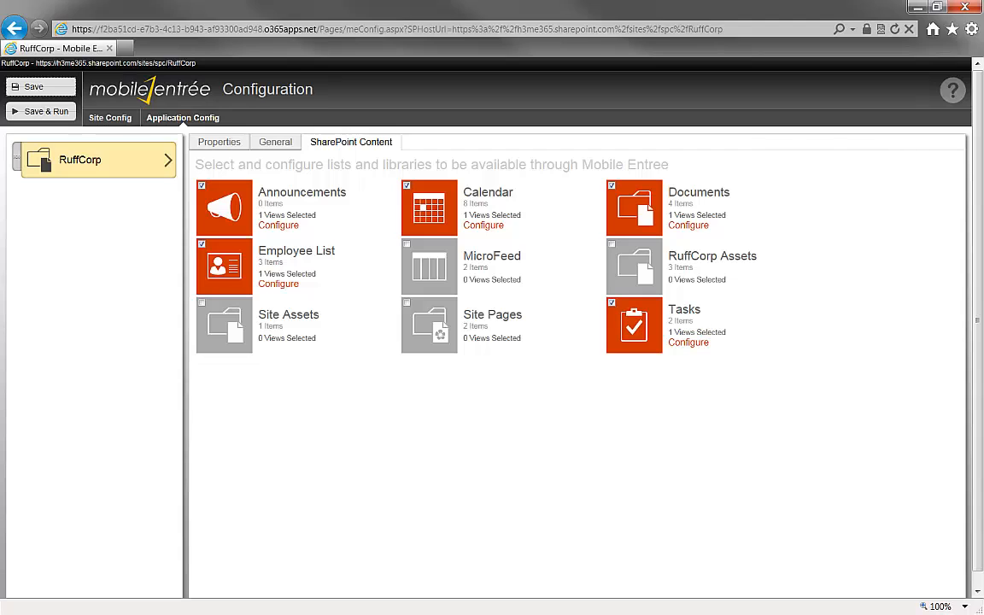
Step: Bring the AirServer phone window into view to examine the mobile application list, and move it back off screen
{"action": "left_click_drag", "start_coordinate": [983, 18], "coordinate": [645, 28]}
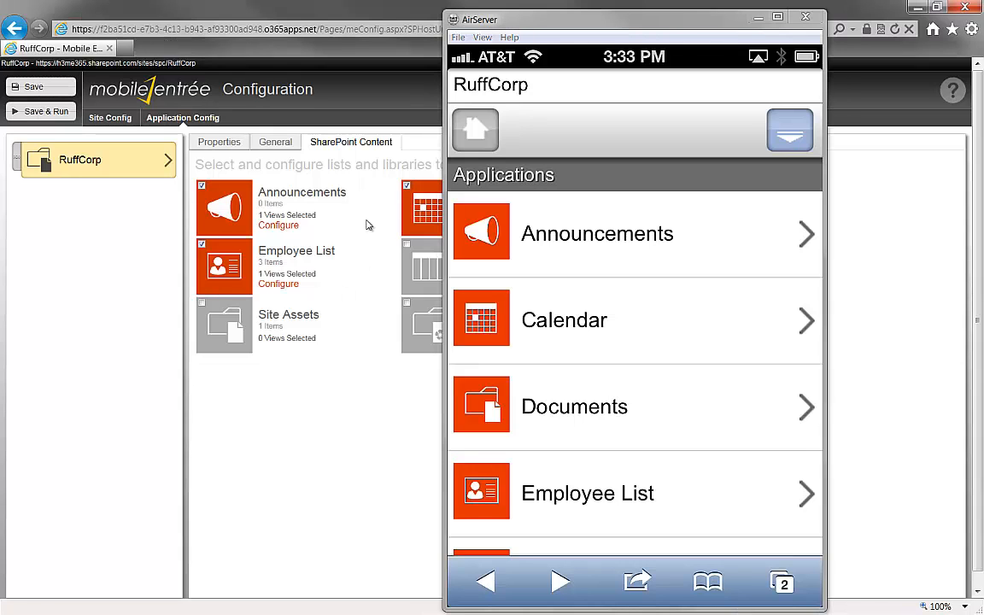
{"action": "left_click_drag", "start_coordinate": [551, 24], "coordinate": [983, 34]}
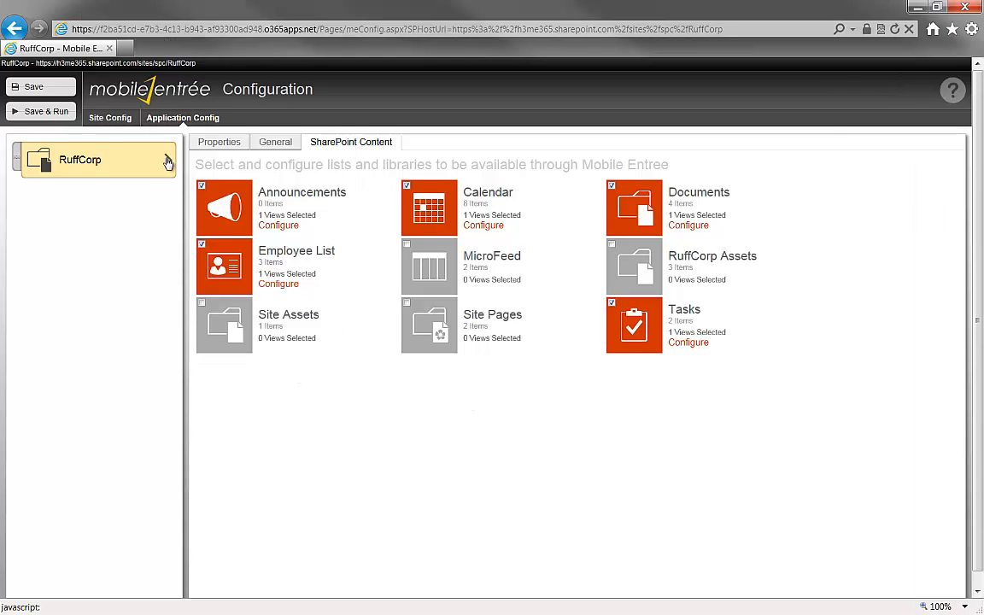
Step: Delete all Mobile Entrée configuration data from the installation information and relaunch the Config Wizard
{"action": "left_click", "coordinate": [106, 119]}
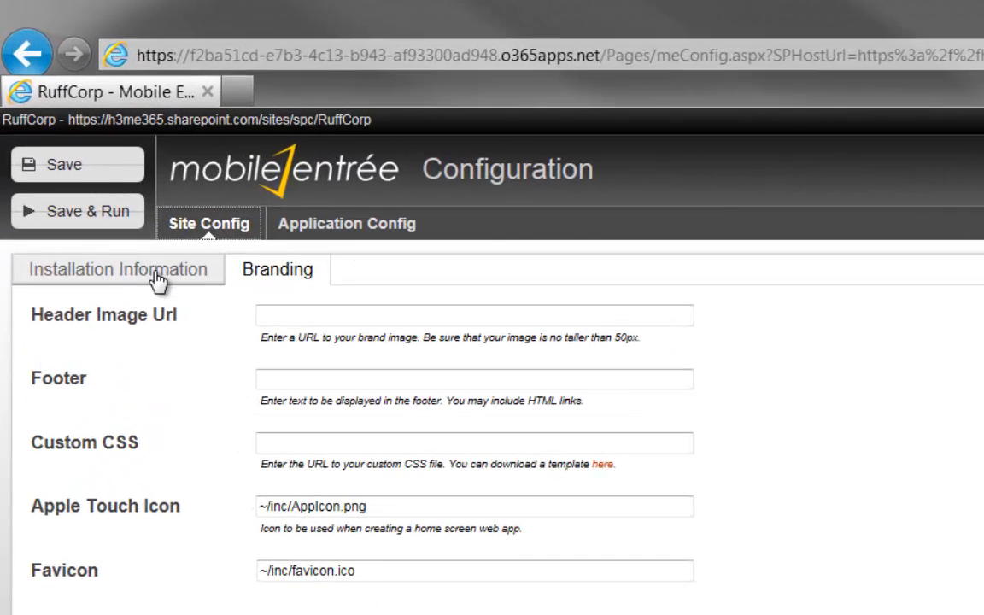
{"action": "left_click", "coordinate": [87, 146]}
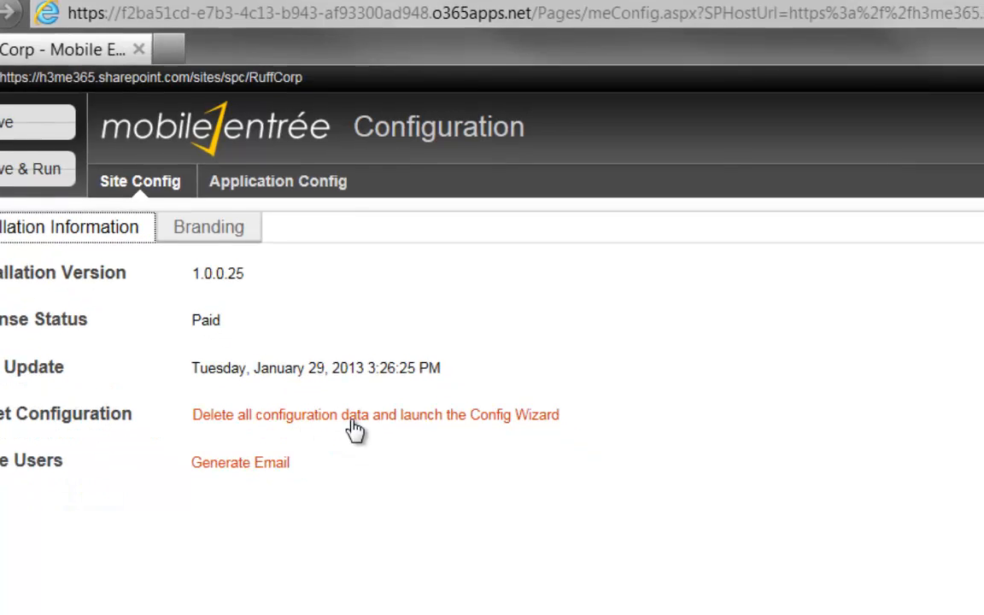
{"action": "left_click", "coordinate": [423, 470]}
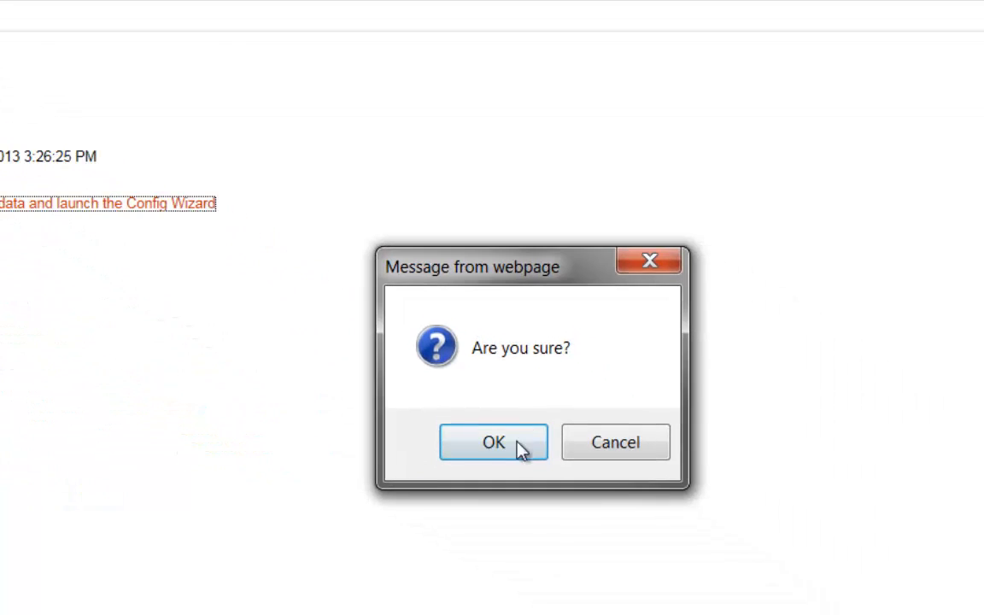
{"action": "left_click", "coordinate": [522, 446]}
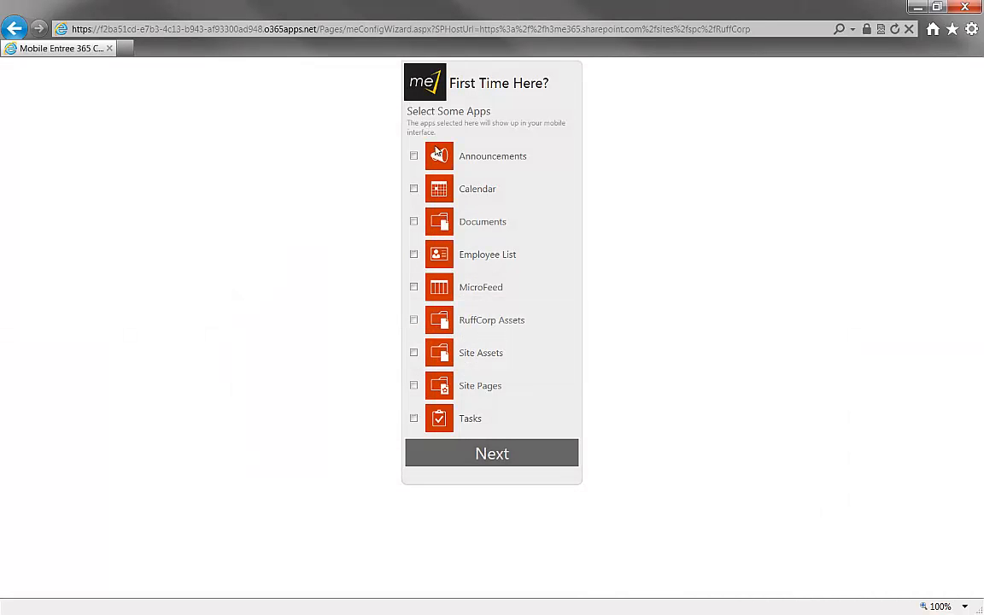
Step: Select Calendar, Documents, Employee List and Tasks in the relaunched wizard, leaving out Announcements, and complete it
{"action": "left_click", "coordinate": [414, 189]}
{"action": "left_click", "coordinate": [413, 221]}
{"action": "left_click", "coordinate": [414, 254]}
{"action": "left_click", "coordinate": [456, 426]}
{"action": "left_click", "coordinate": [495, 454]}
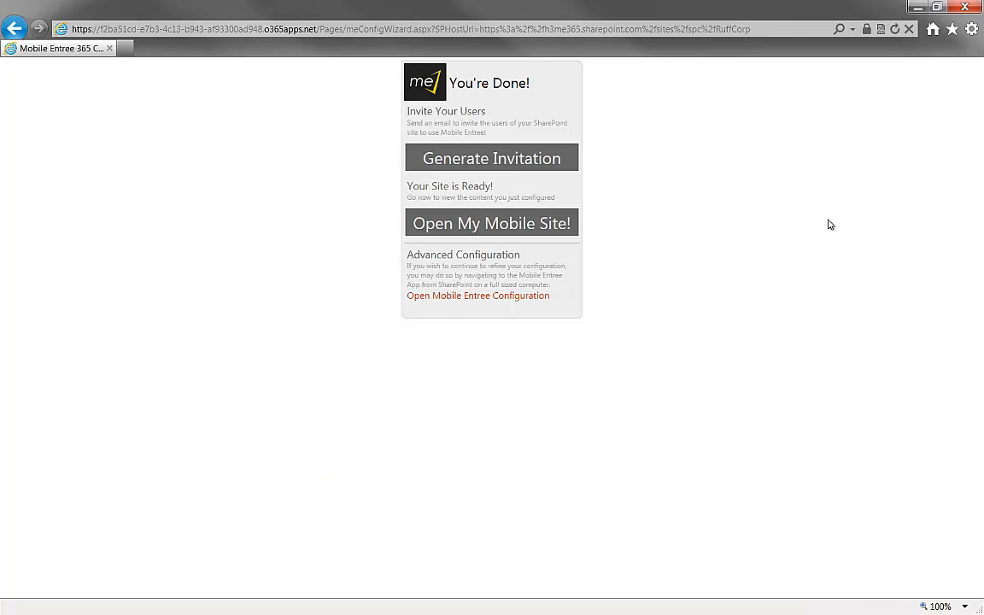
Step: Bring the AirServer phone window back beside the completed wizard to examine the mobile site
{"action": "left_click_drag", "start_coordinate": [983, 57], "coordinate": [784, 31]}
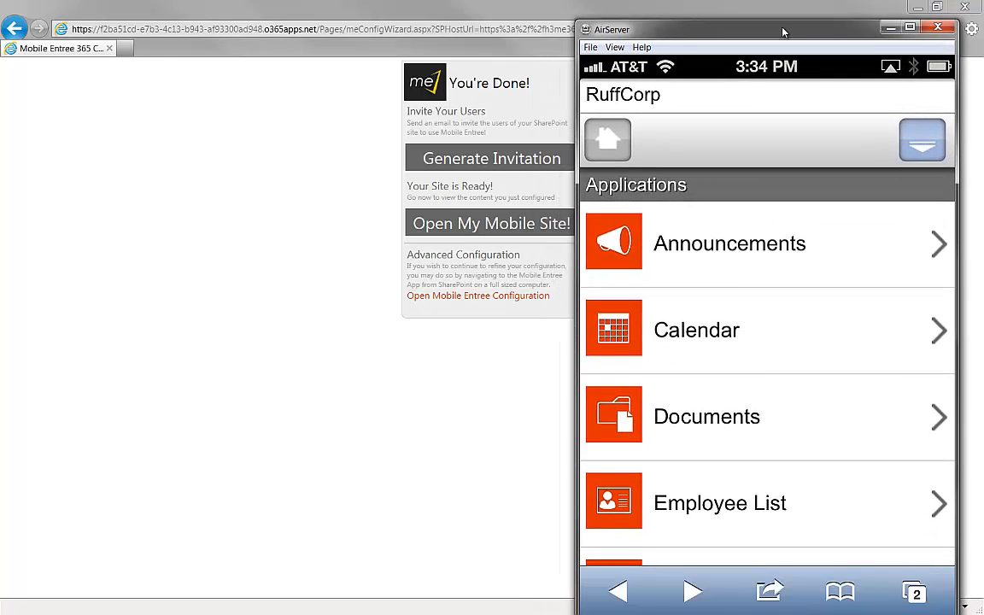